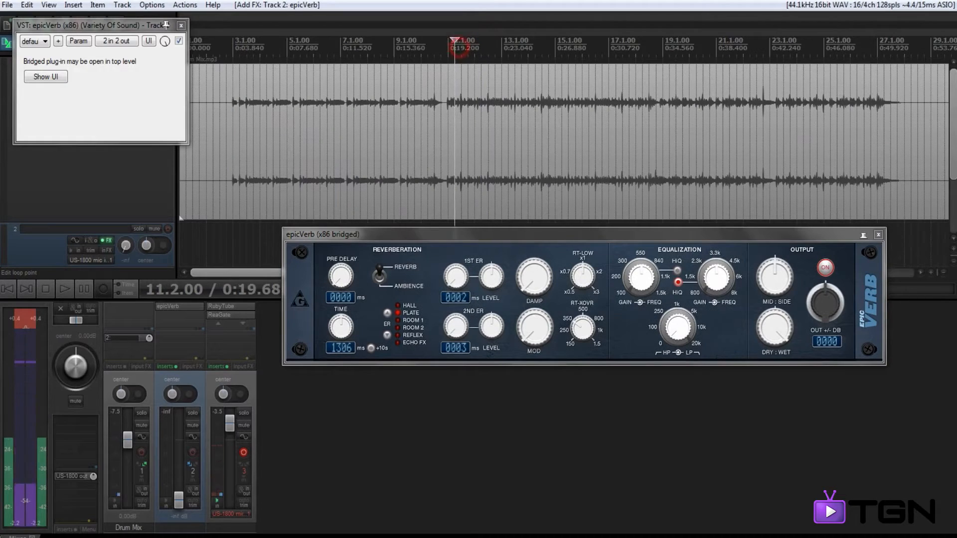
# Step: Play the drum mix from bar 11, raise the track 2 reverb fader to about -11 dB, and stop playback
pyautogui.click(448, 45)
pyautogui.press('space')
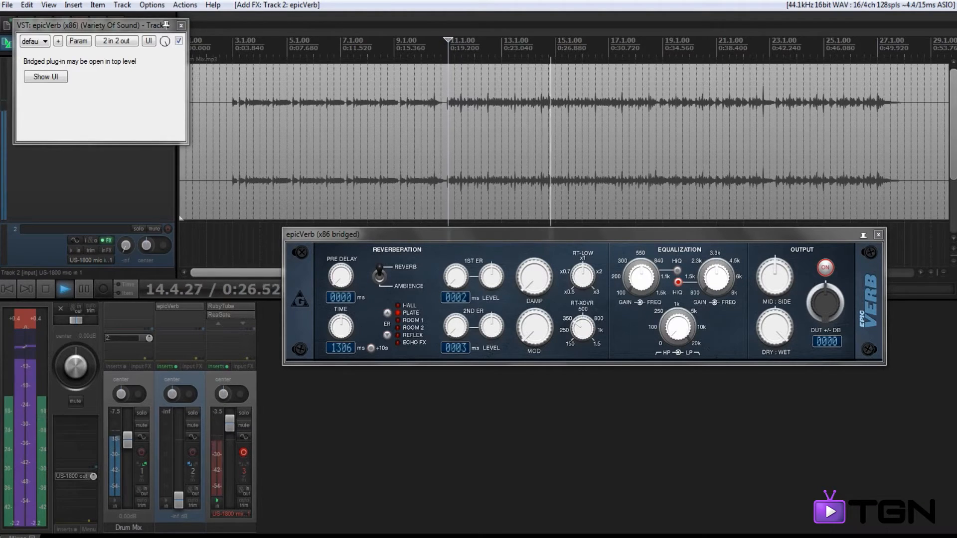
pyautogui.moveTo(178, 497); pyautogui.dragTo(179, 459)
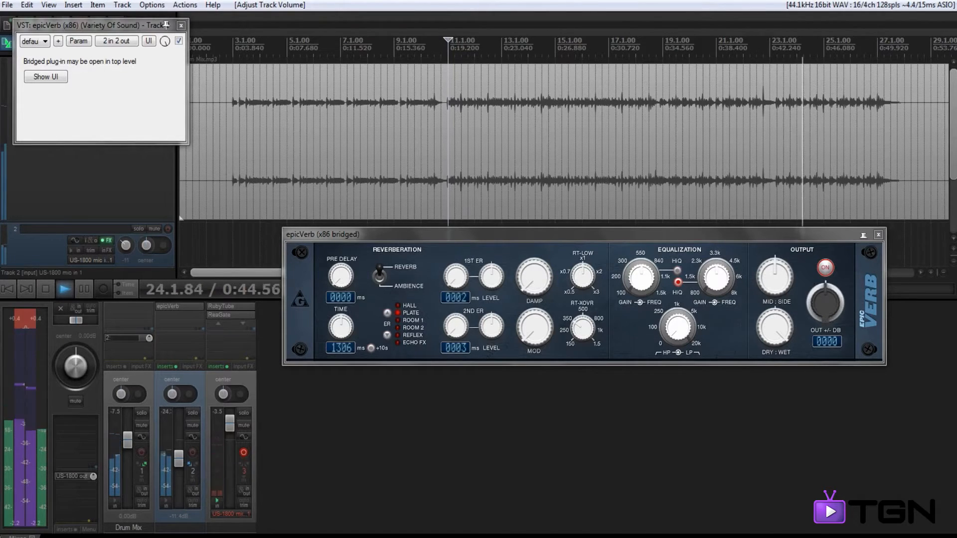
pyautogui.press('space')
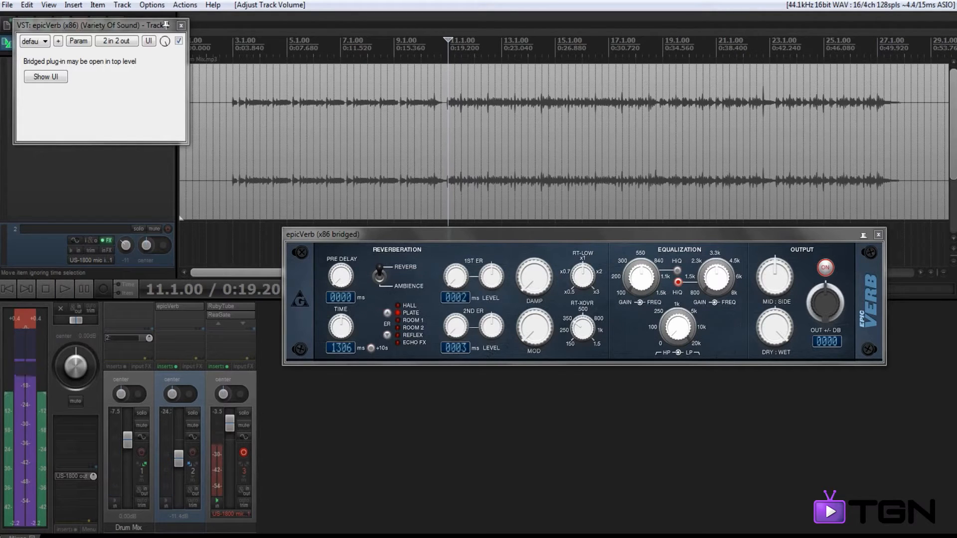
# Step: Try a pre-delay of about 131 ms in epicVerb and return it to 0 ms
pyautogui.moveTo(405, 236); pyautogui.dragTo(472, 130)
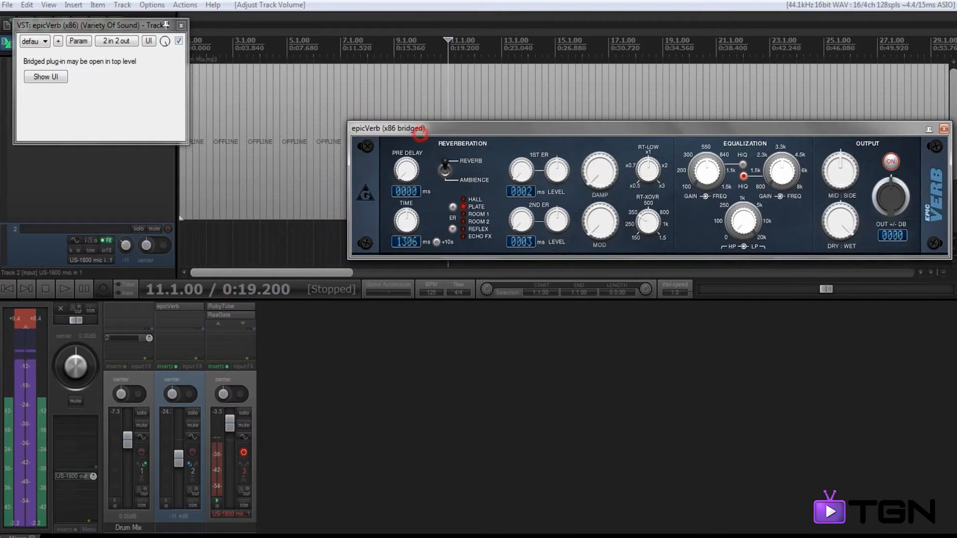
pyautogui.moveTo(406, 171); pyautogui.dragTo(406, 143)
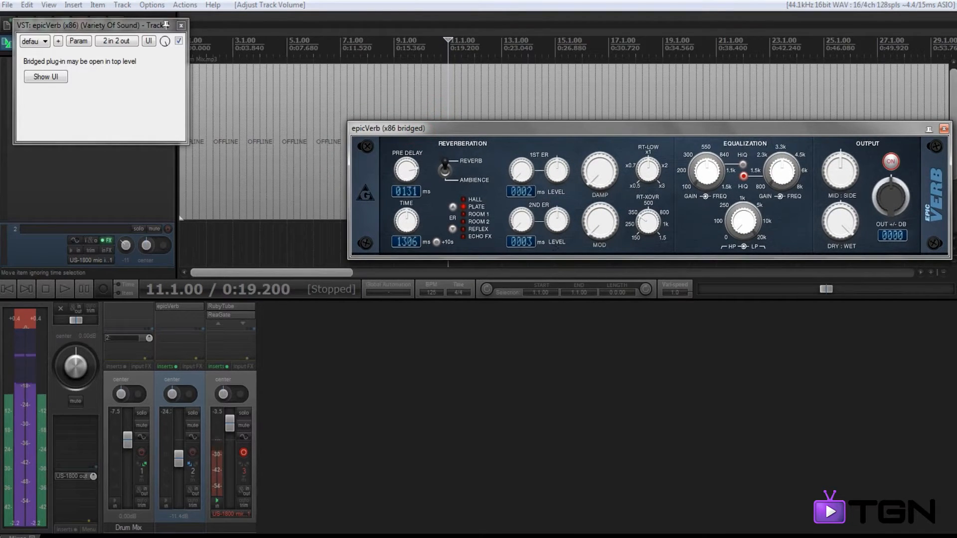
pyautogui.moveTo(406, 106); pyautogui.dragTo(406, 173)
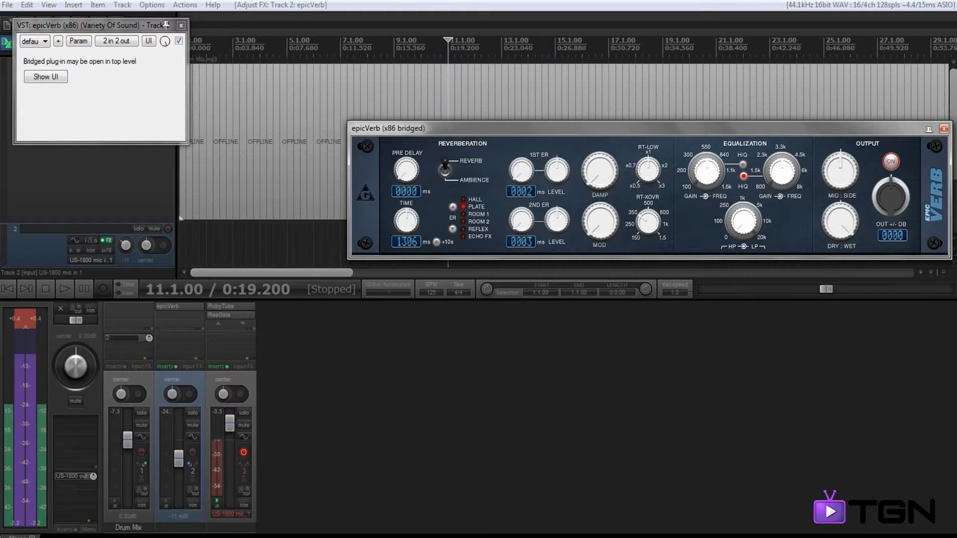
pyautogui.moveTo(429, 129); pyautogui.dragTo(397, 124)
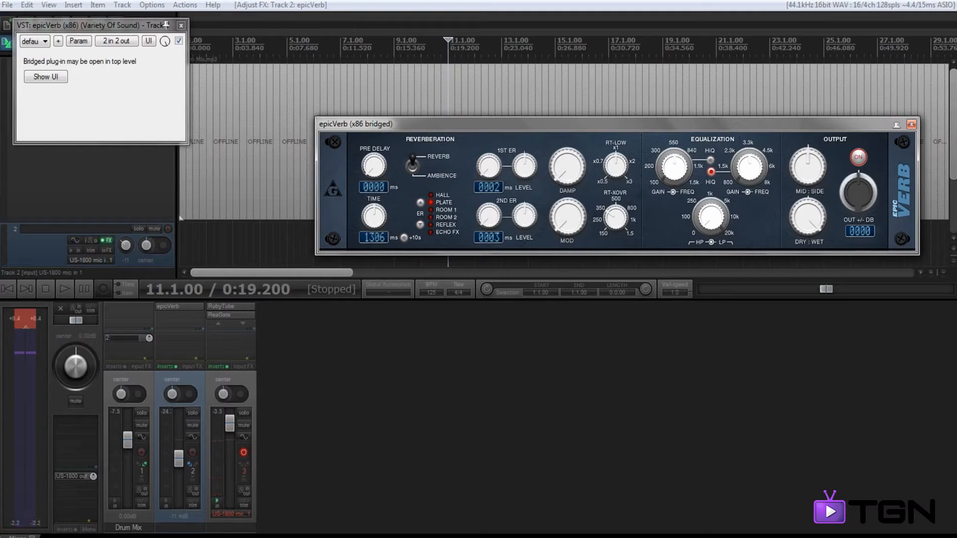
# Step: Set epicVerb's reverb time to 981 ms and its early reflection type to Reflex
pyautogui.moveTo(373, 216)
pyautogui.mouseDown()
pyautogui.moveTo(374, 207)
pyautogui.moveTo(374, 219)
pyautogui.mouseUp()
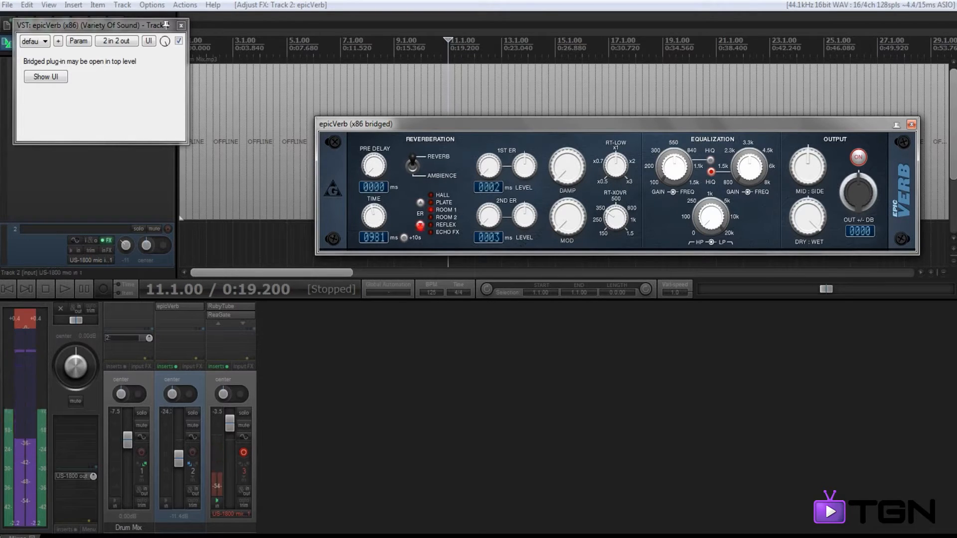
pyautogui.click(420, 225)
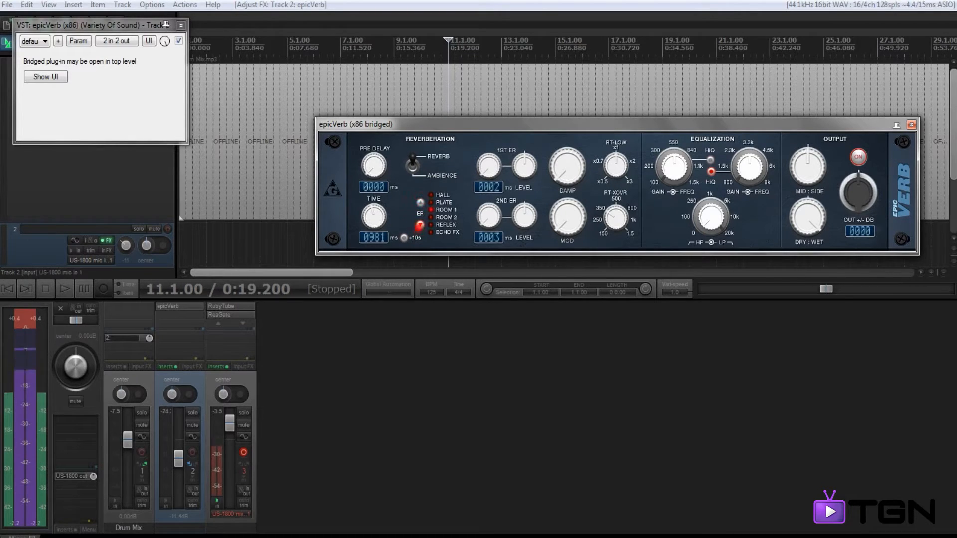
pyautogui.click(420, 203)
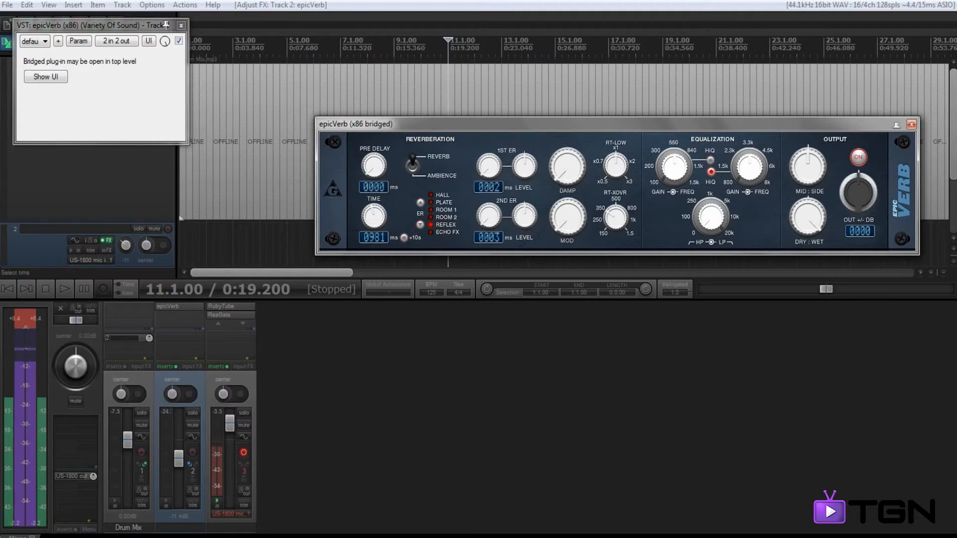
# Step: Switch the reverberation mode to Ambience and back to Reverb
pyautogui.click(412, 167)
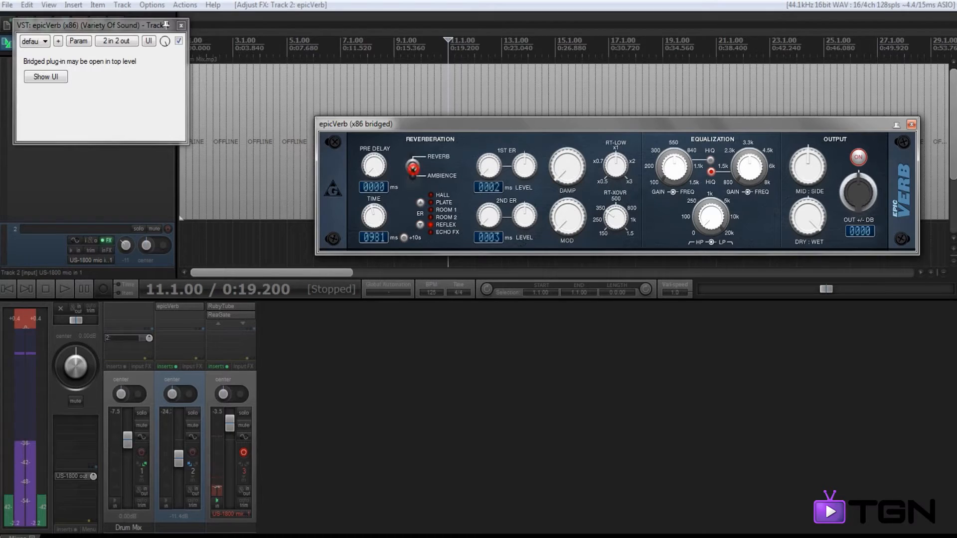
pyautogui.click(413, 166)
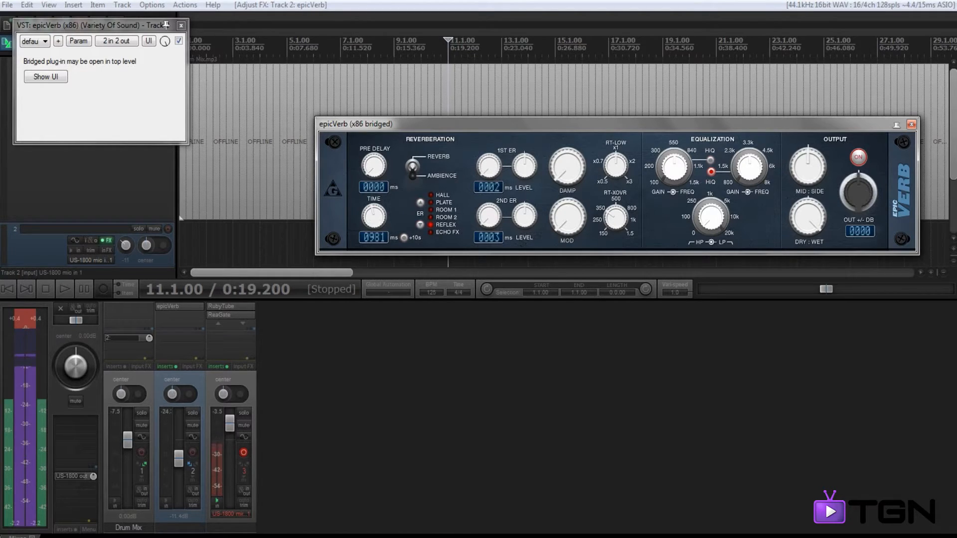
pyautogui.moveTo(439, 121); pyautogui.dragTo(441, 129)
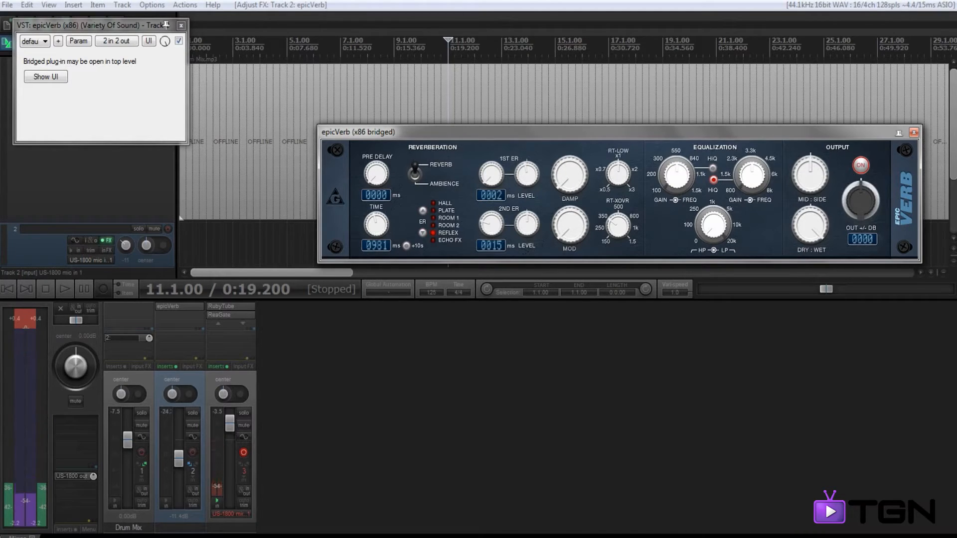
pyautogui.moveTo(593, 132); pyautogui.dragTo(538, 100)
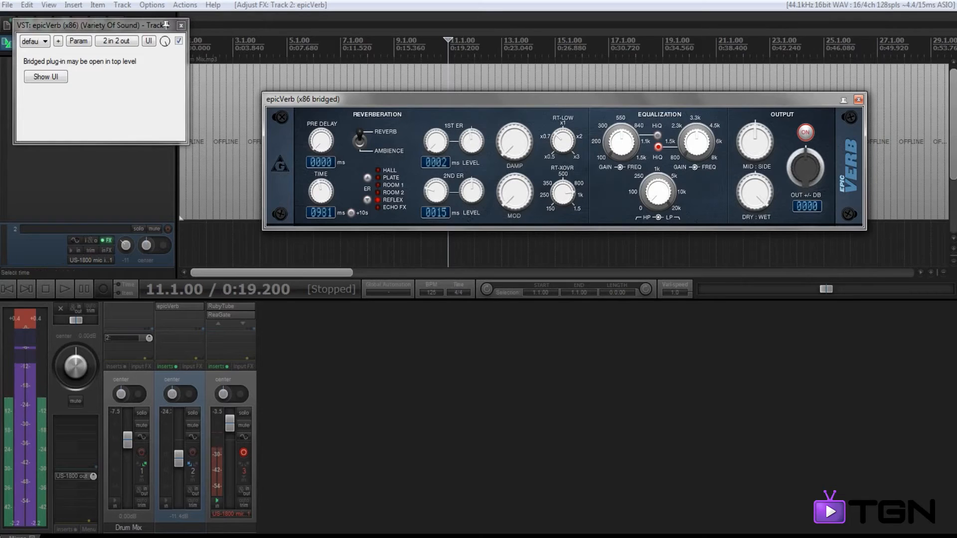
pyautogui.moveTo(627, 99); pyautogui.dragTo(570, 123)
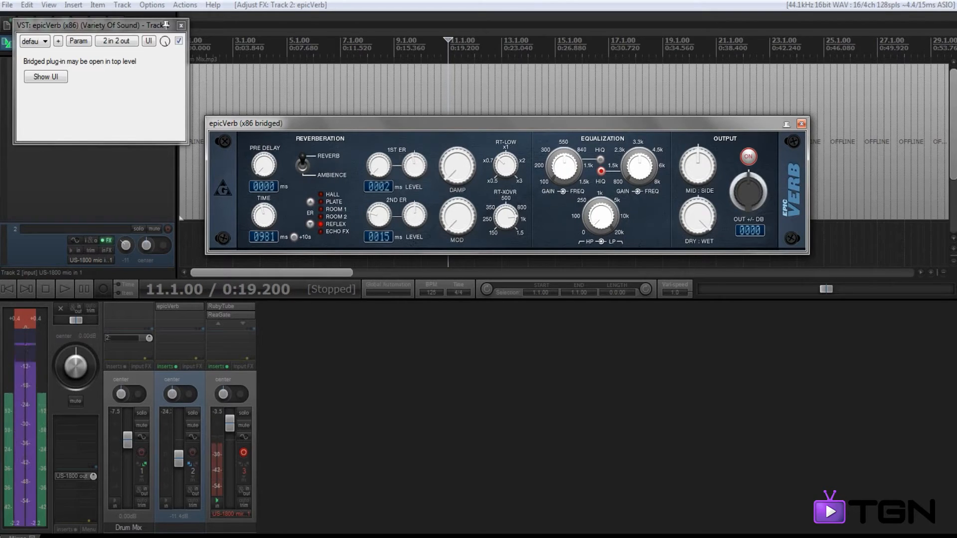
pyautogui.moveTo(632, 121); pyautogui.dragTo(620, 130)
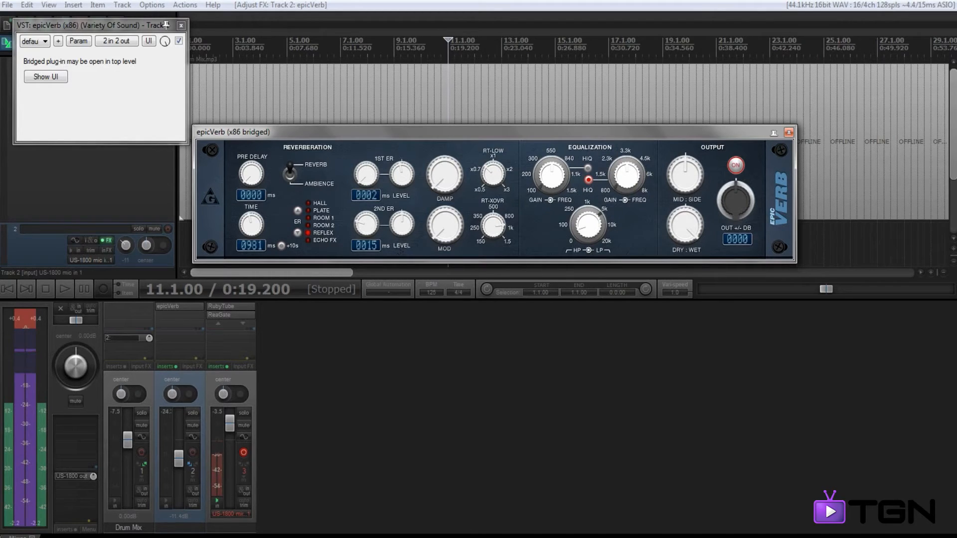
pyautogui.moveTo(660, 129); pyautogui.dragTo(625, 163)
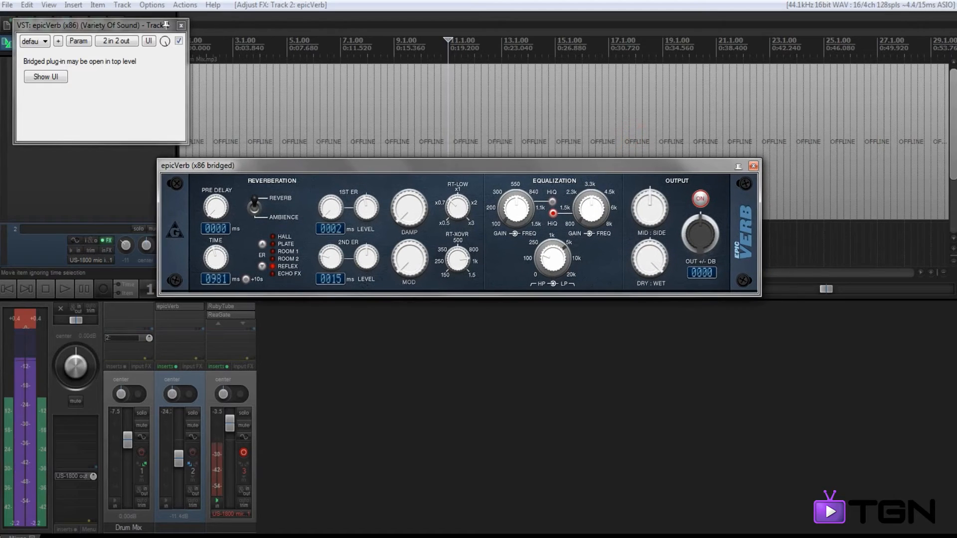
# Step: Try out epicVerb's output controls: mid/side balance, dry/wet mix, on/off switch and output level
pyautogui.moveTo(657, 222); pyautogui.dragTo(658, 197)
pyautogui.moveTo(650, 258)
pyautogui.mouseDown()
pyautogui.moveTo(650, 306)
pyautogui.moveTo(650, 259)
pyautogui.mouseUp()
pyautogui.click(700, 198)
pyautogui.click(701, 199)
pyautogui.moveTo(700, 233)
pyautogui.mouseDown()
pyautogui.moveTo(701, 217)
pyautogui.moveTo(701, 233)
pyautogui.mouseUp()
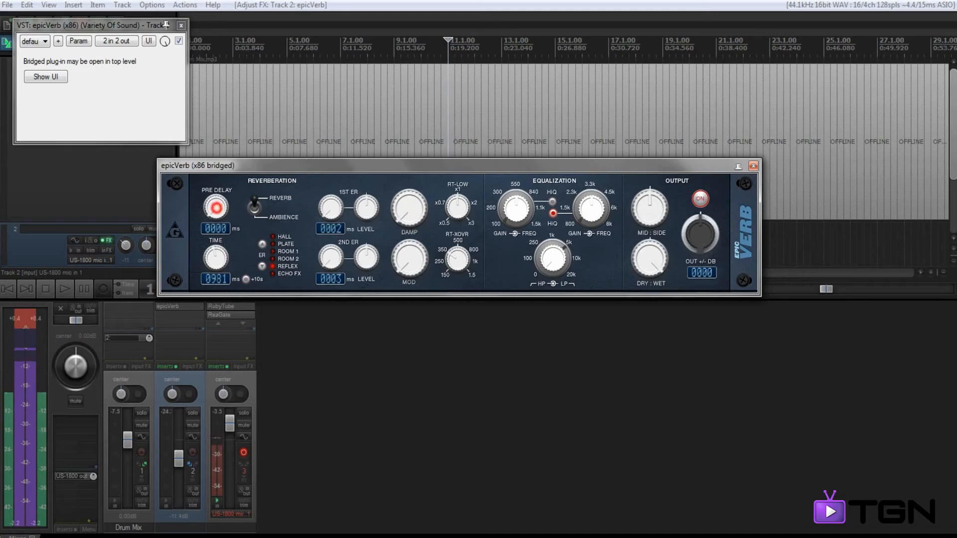
# Step: Play the drum mix from bar 10.4 and raise the track 2 reverb fader slightly
pyautogui.moveTo(458, 165); pyautogui.dragTo(612, 289)
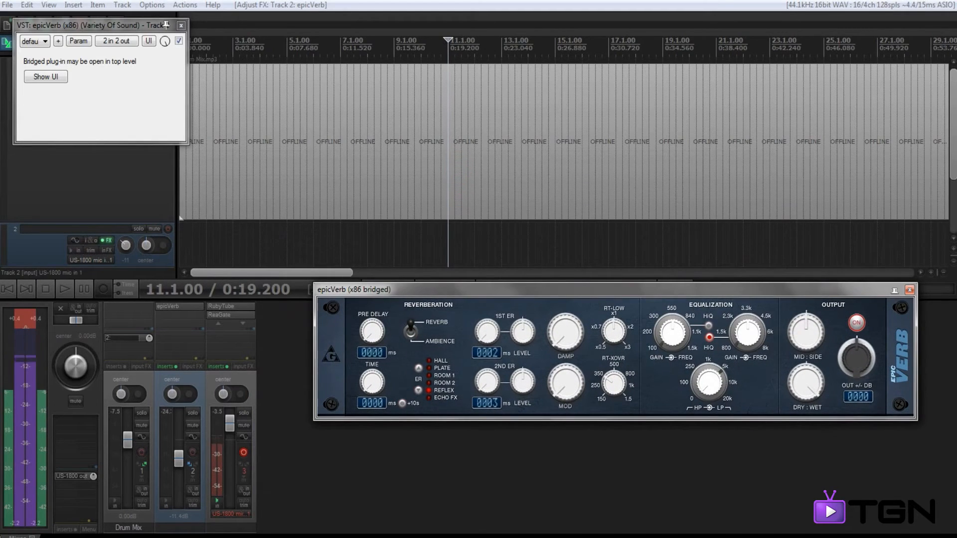
pyautogui.click(429, 52)
pyautogui.click(441, 50)
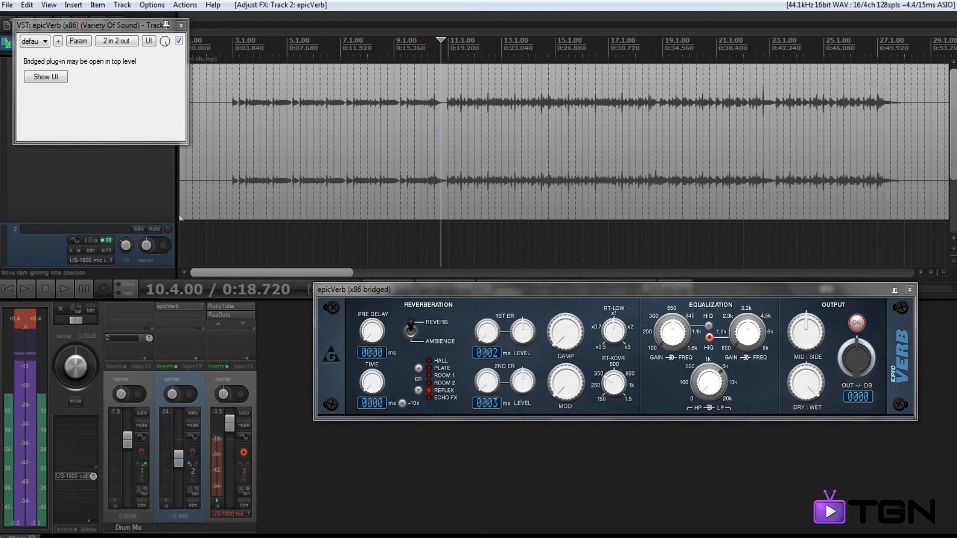
pyautogui.moveTo(541, 292); pyautogui.dragTo(468, 255)
pyautogui.press('space')
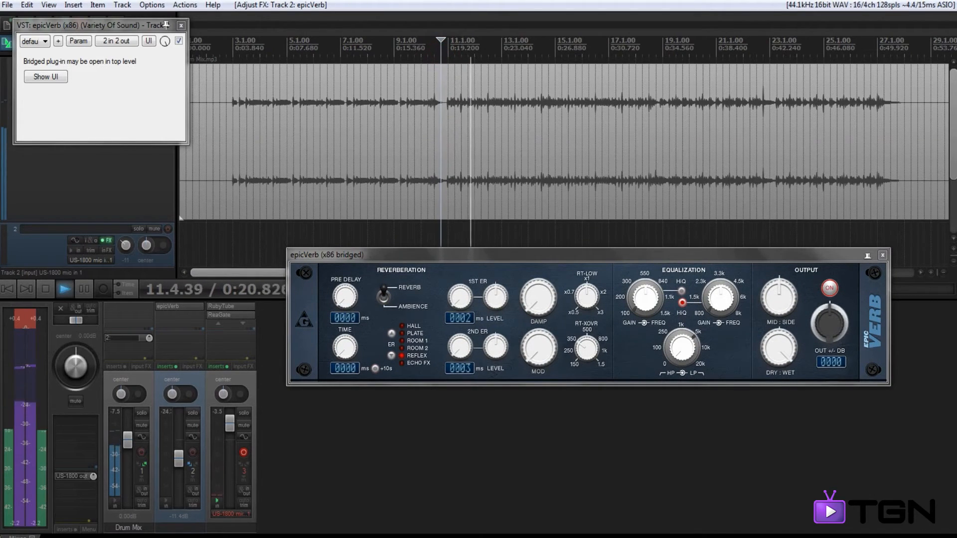
pyautogui.moveTo(178, 459)
pyautogui.mouseDown()
pyautogui.moveTo(179, 470)
pyautogui.moveTo(179, 458)
pyautogui.mouseUp()
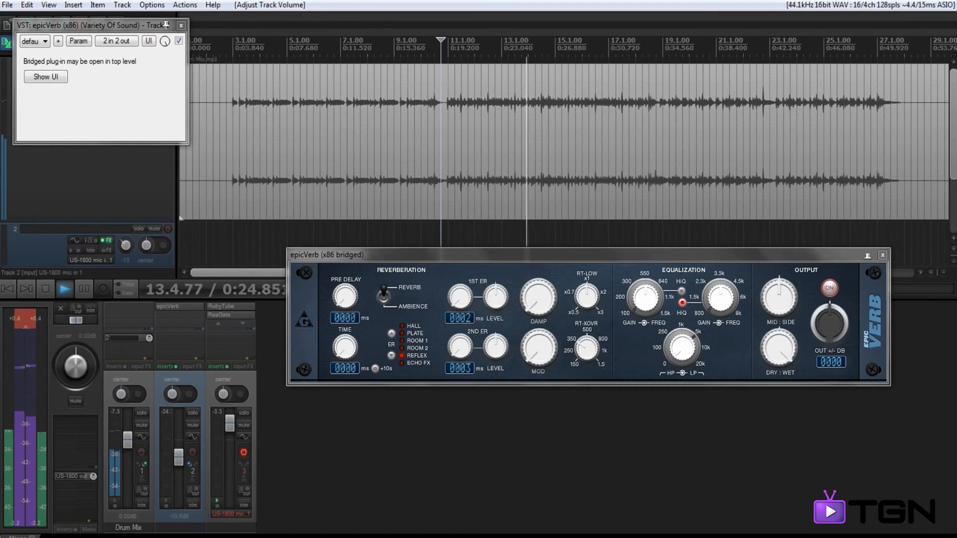
# Step: Compare the drums with and without reverb by toggling epicVerb off and on during playback
pyautogui.click(830, 288)
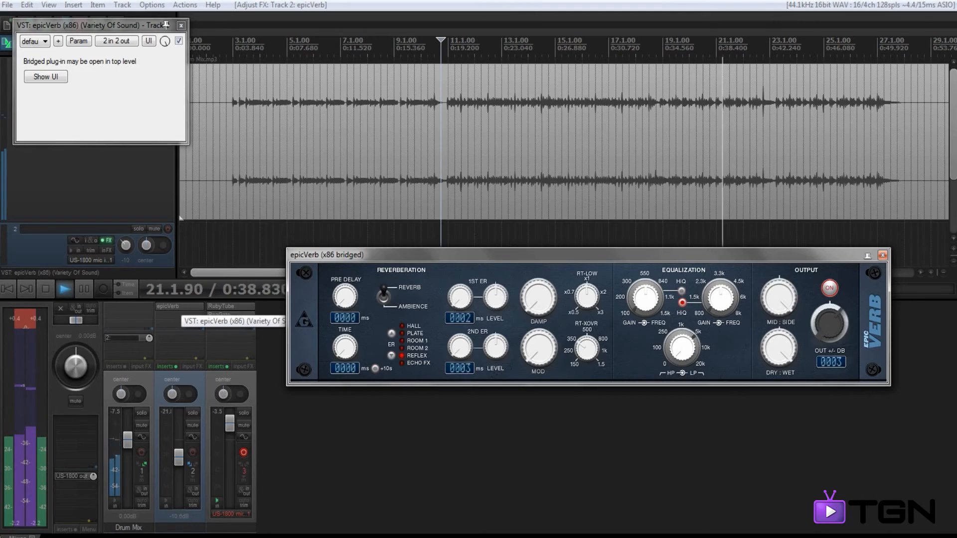
pyautogui.click(178, 307)
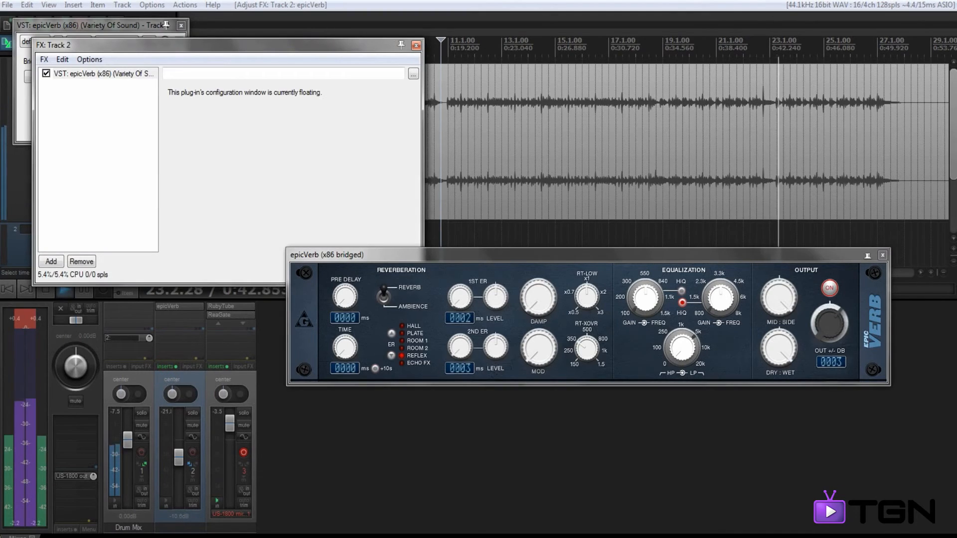
pyautogui.click(830, 288)
pyautogui.click(830, 289)
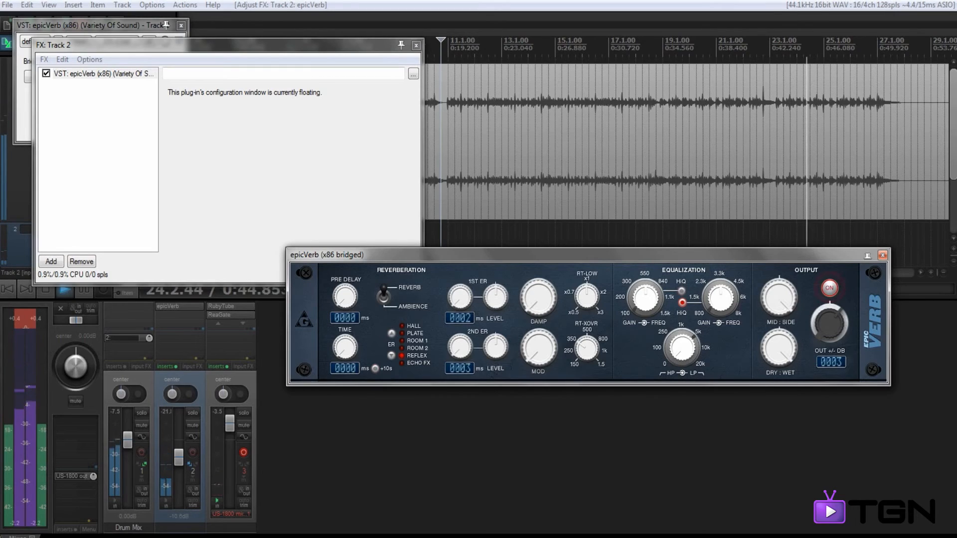
pyautogui.click(417, 46)
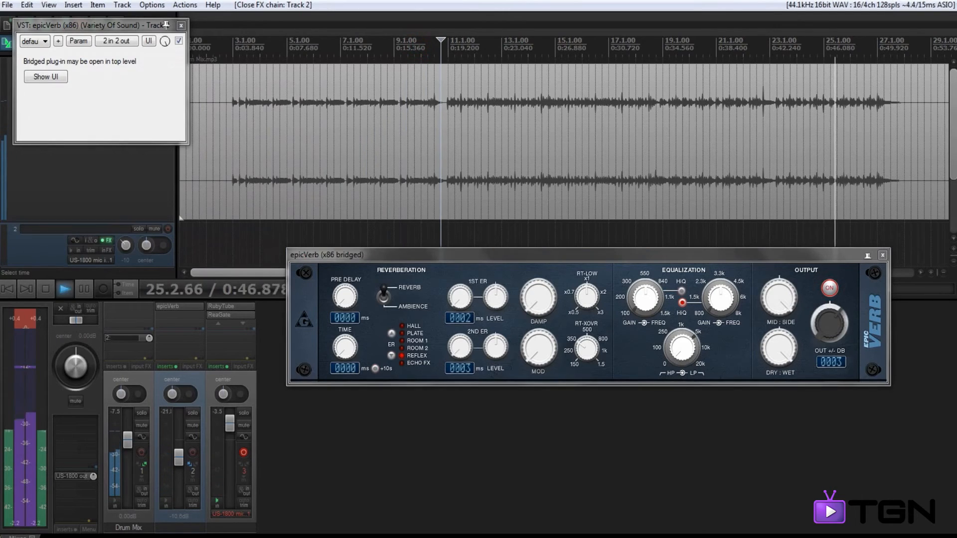
# Step: Set the reverb time to 888 ms and move playback to the drum section starting at about bar 34
pyautogui.moveTo(345, 347); pyautogui.dragTo(345, 324)
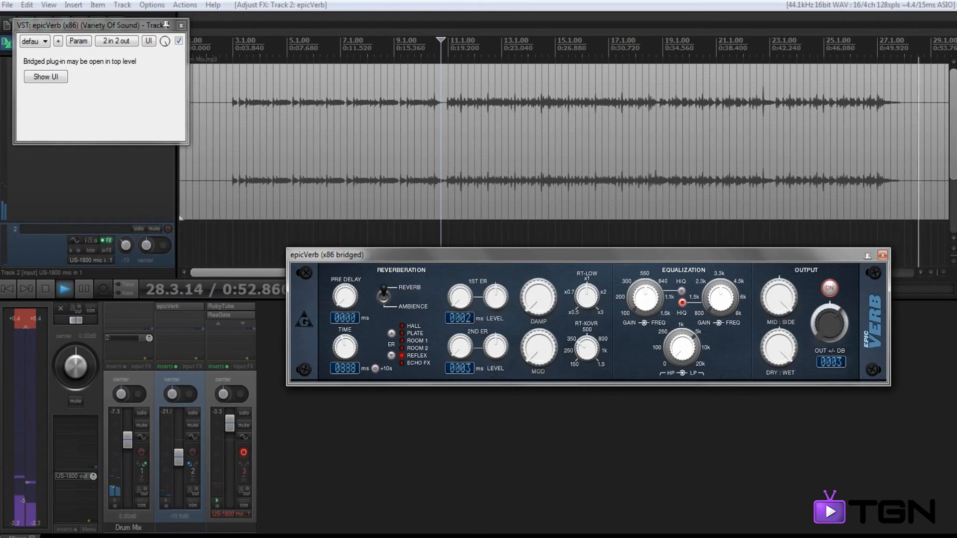
pyautogui.click(744, 65)
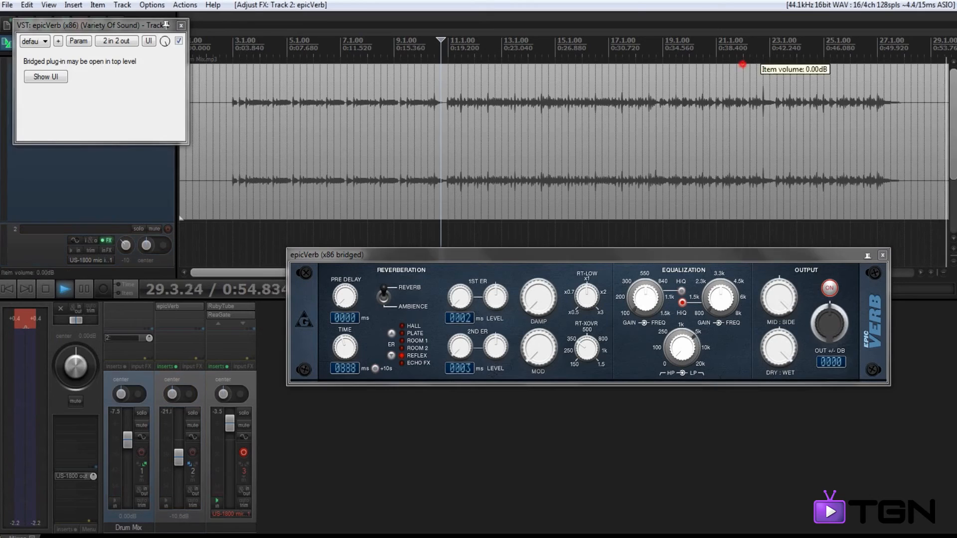
pyautogui.scroll(-3, 744, 65)
pyautogui.click(497, 51)
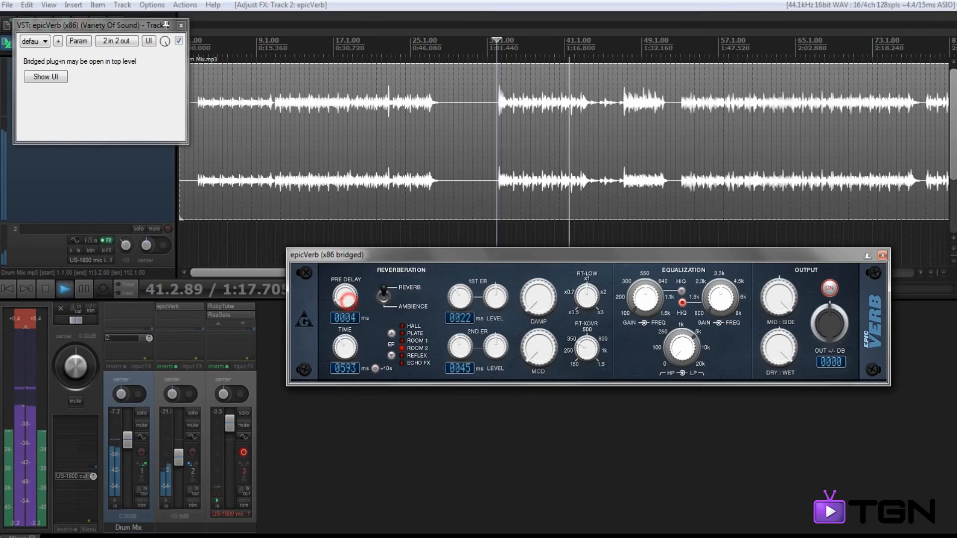
# Step: Set the pre-delay to 10 ms and compare the drums with the reverb track muted and unmuted
pyautogui.moveTo(347, 300); pyautogui.dragTo(348, 298)
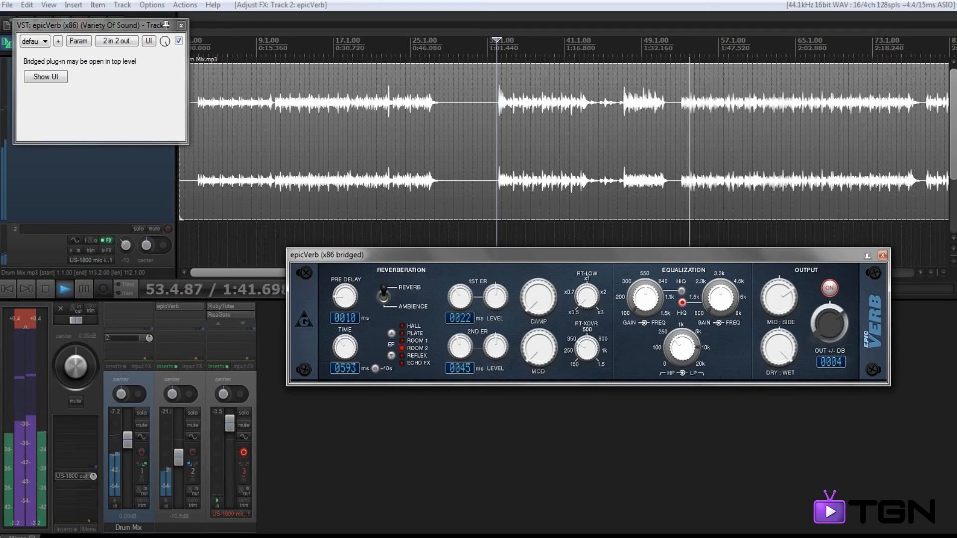
pyautogui.click(193, 426)
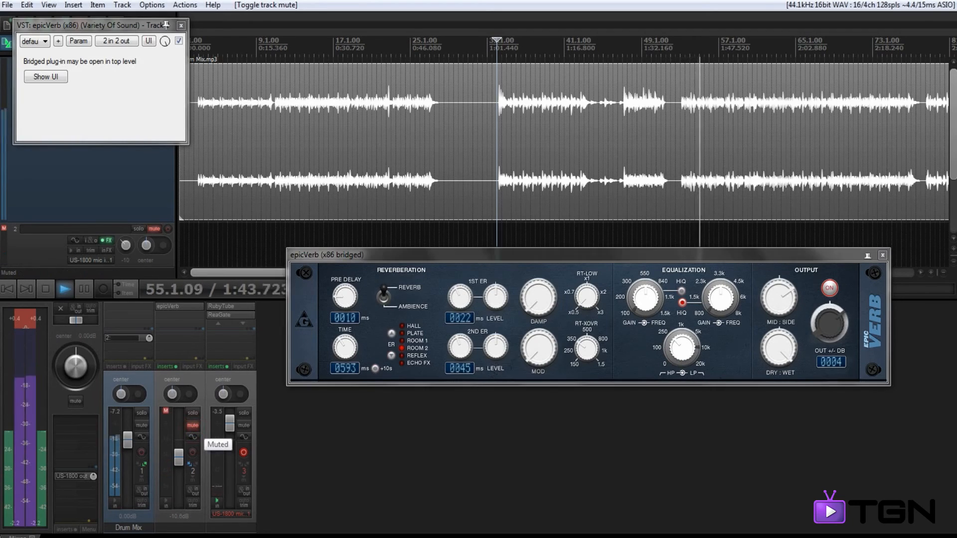
pyautogui.click(193, 426)
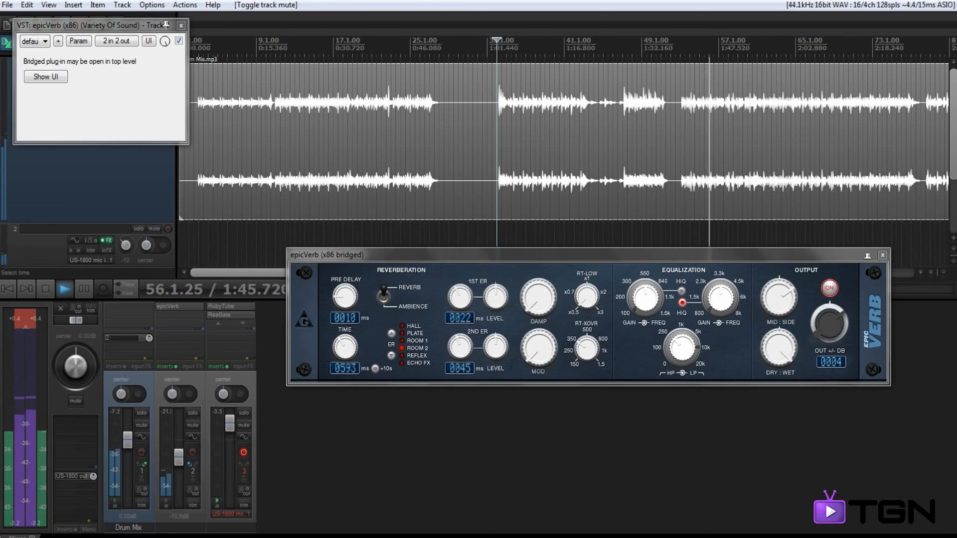
# Step: Place the play cursor at bar 32 and stop playback, moving the epicVerb window clear of the waveform
pyautogui.moveTo(376, 253); pyautogui.dragTo(403, 200)
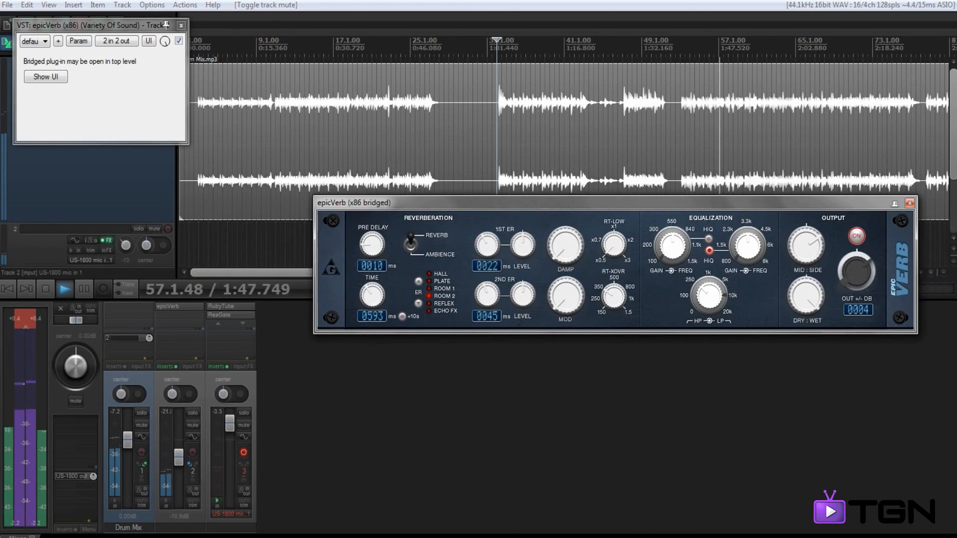
pyautogui.click(477, 45)
pyautogui.press('space')
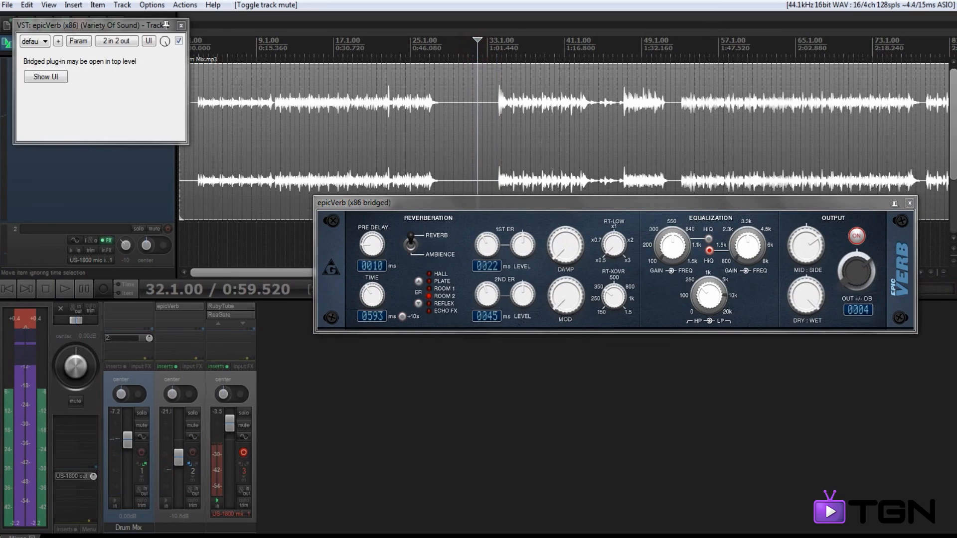
pyautogui.moveTo(509, 201); pyautogui.dragTo(447, 242)
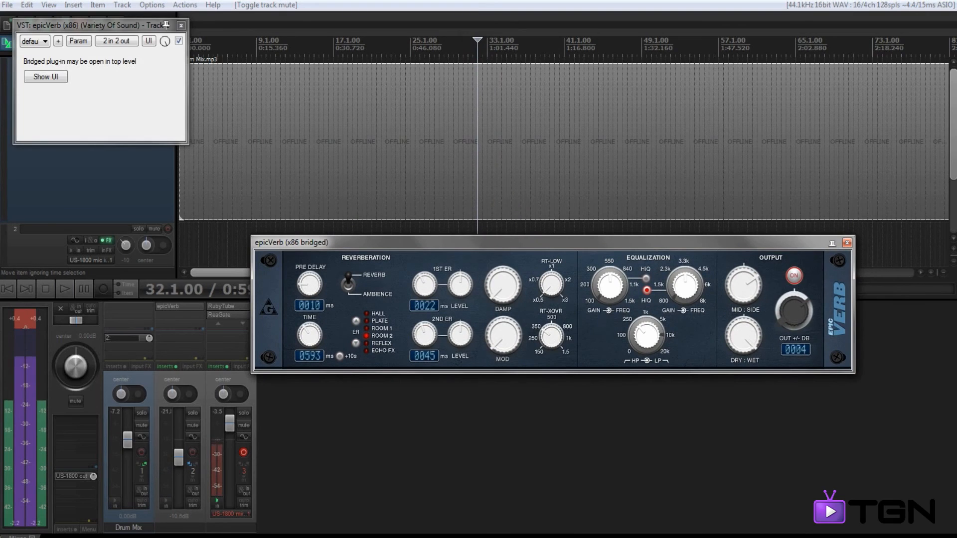
# Step: Move the epicVerb window clear of the transport controls and place the play cursor at bar 34, just before the drums re-enter
pyautogui.moveTo(476, 239); pyautogui.dragTo(550, 114)
pyautogui.moveTo(499, 273)
pyautogui.mouseDown()
pyautogui.moveTo(774, 273)
pyautogui.moveTo(499, 272)
pyautogui.mouseUp()
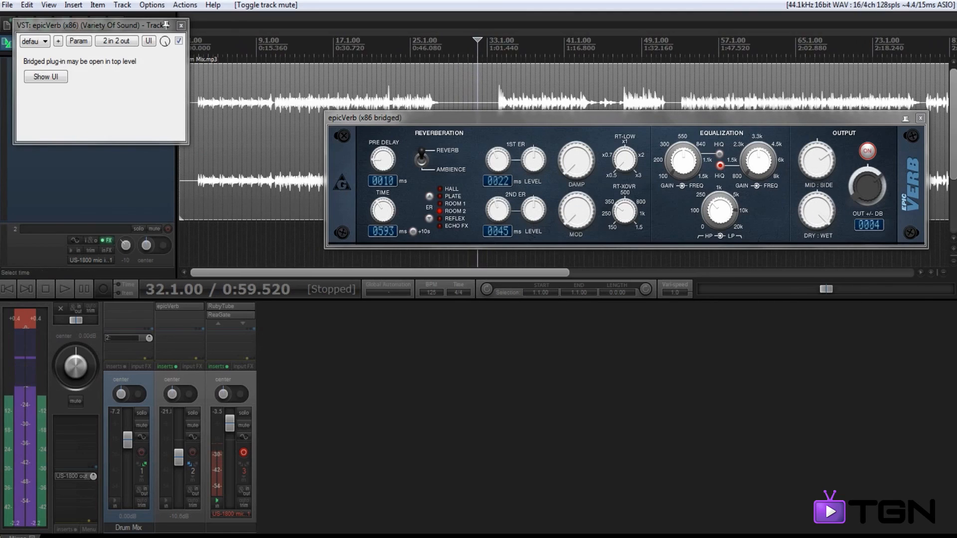
pyautogui.click(495, 88)
pyautogui.scroll(5, 496, 88)
pyautogui.scroll(3, 564, 150)
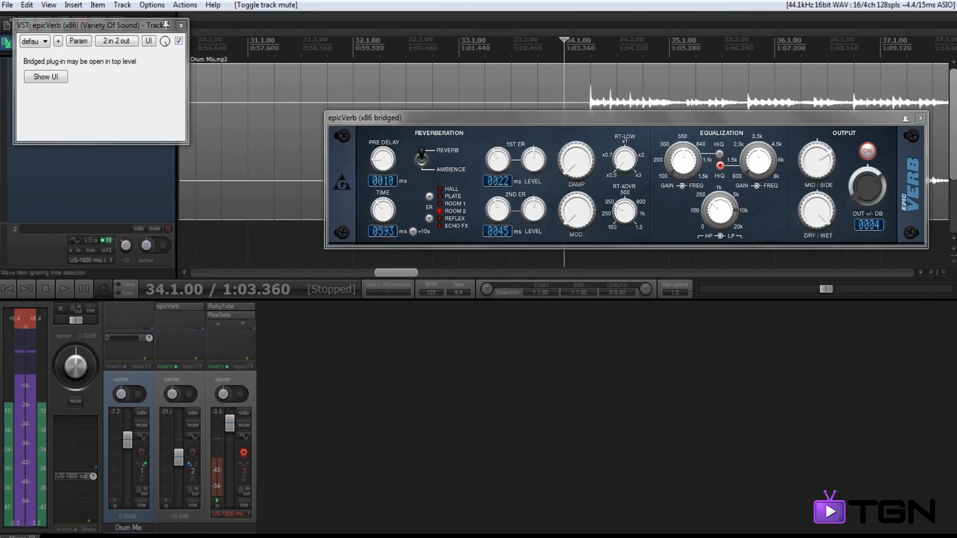
pyautogui.scroll(-5, 564, 87)
pyautogui.scroll(4, 564, 87)
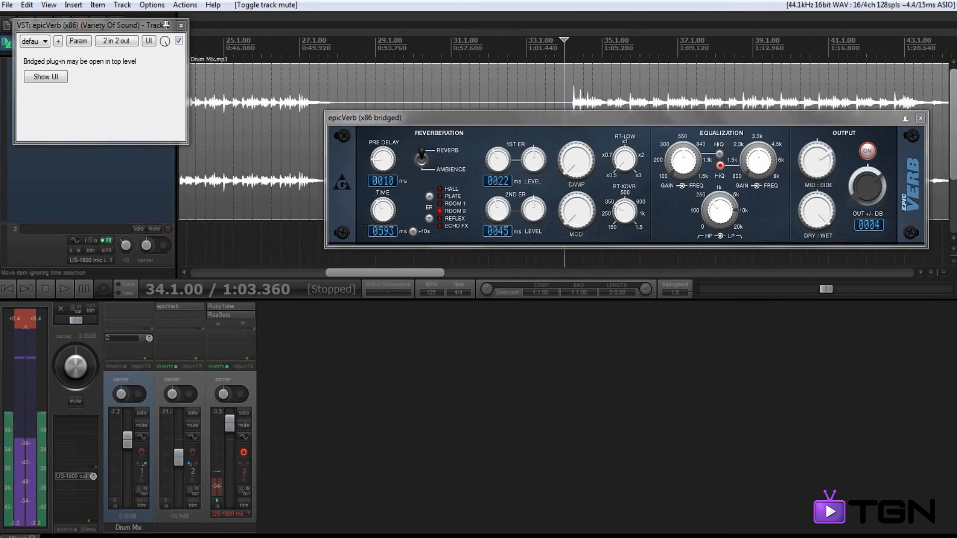
pyautogui.scroll(5, 564, 88)
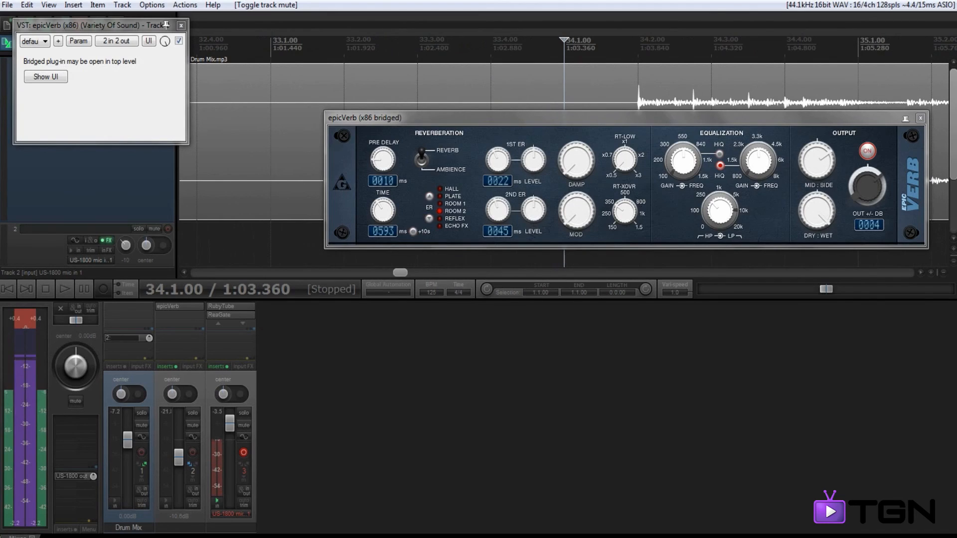
# Step: Reposition the epicVerb window over the upper part of the drum track's waveform area
pyautogui.moveTo(596, 115)
pyautogui.mouseDown()
pyautogui.moveTo(525, 98)
pyautogui.moveTo(529, 224)
pyautogui.mouseUp()
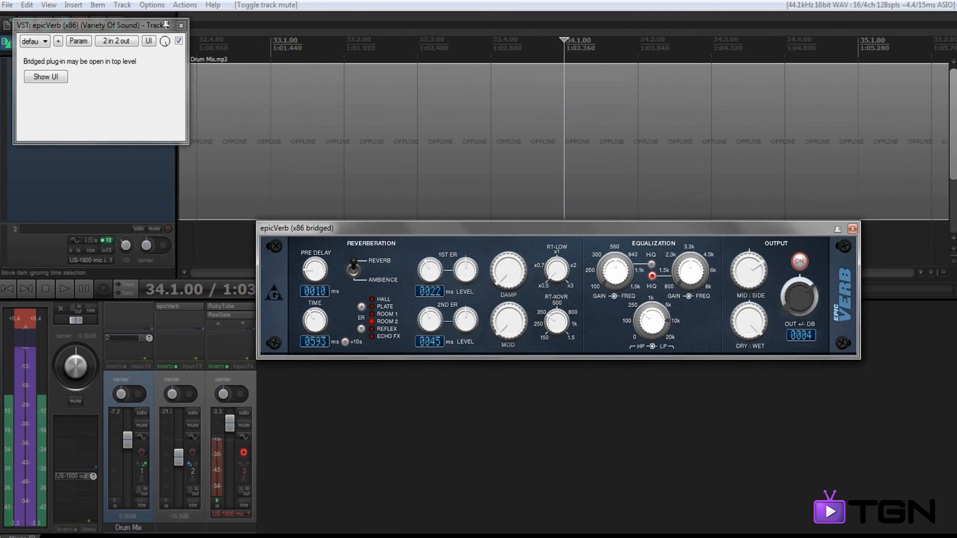
pyautogui.moveTo(529, 225); pyautogui.dragTo(551, 86)
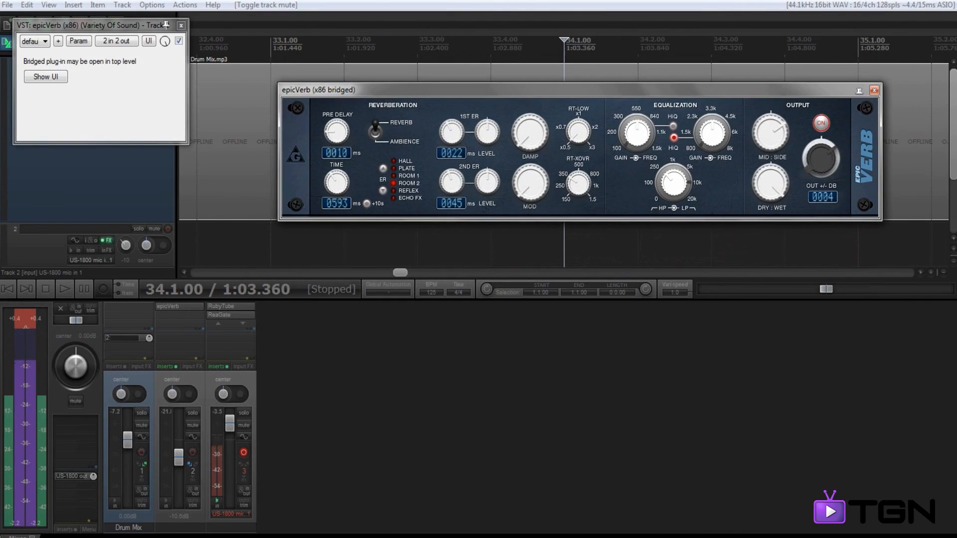